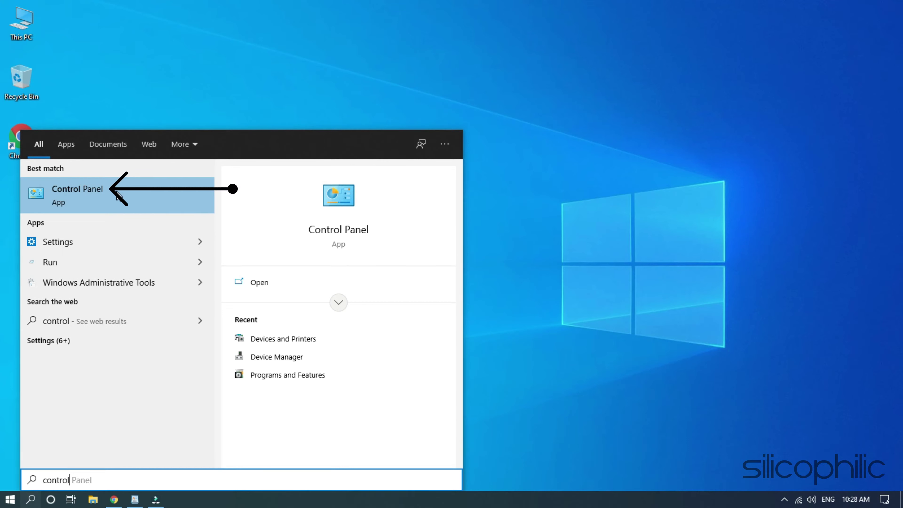
Open the Devices and Printers page under Hardware and Sound in Control Panel.
{"action": "left_click", "coordinate": [119, 196]}
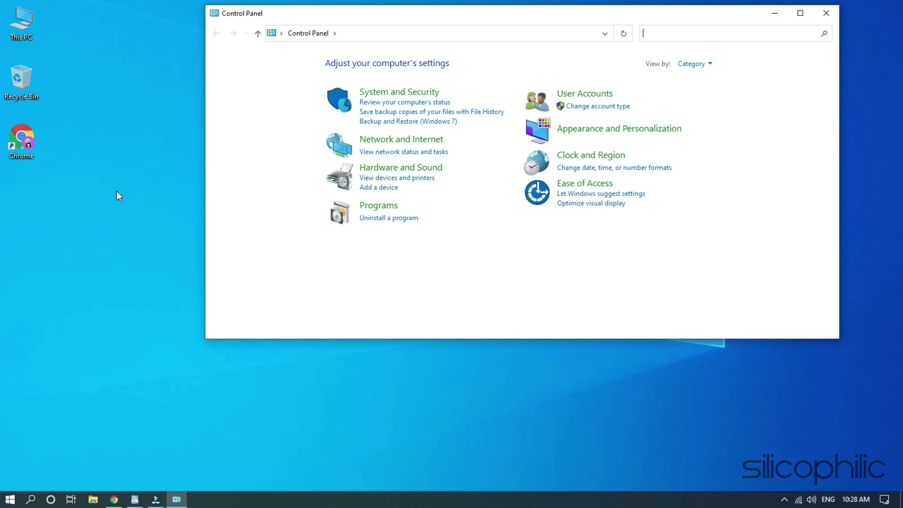
{"action": "left_click", "coordinate": [400, 172]}
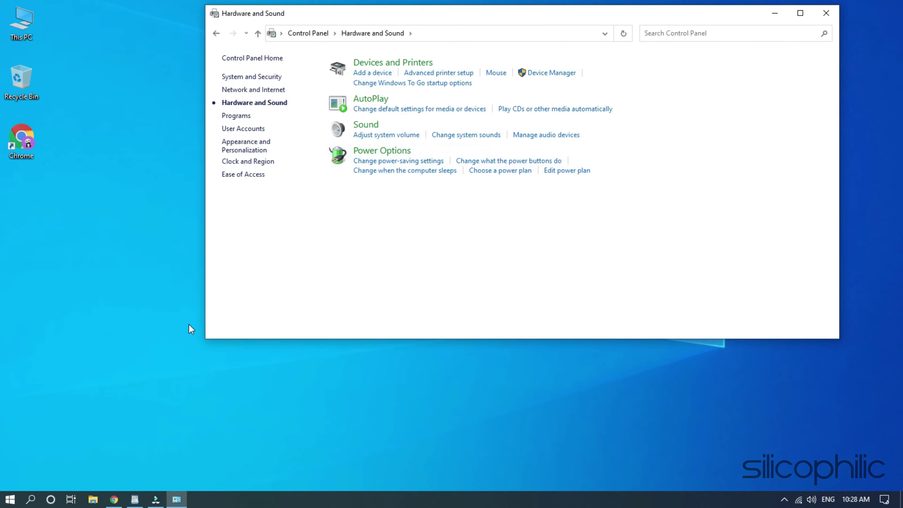
{"action": "left_click", "coordinate": [387, 66]}
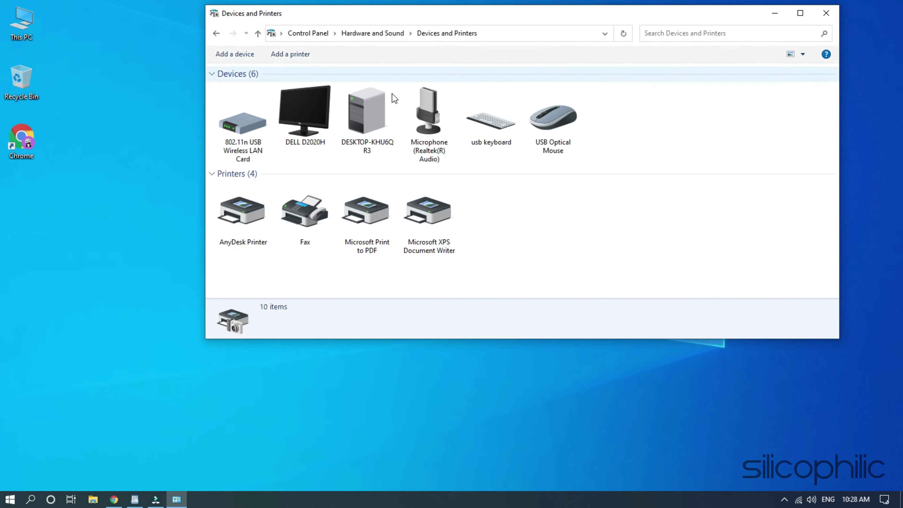
Run the troubleshooter on the USB Optical Mouse, then close it and the Devices and Printers window.
{"action": "left_click", "coordinate": [573, 133]}
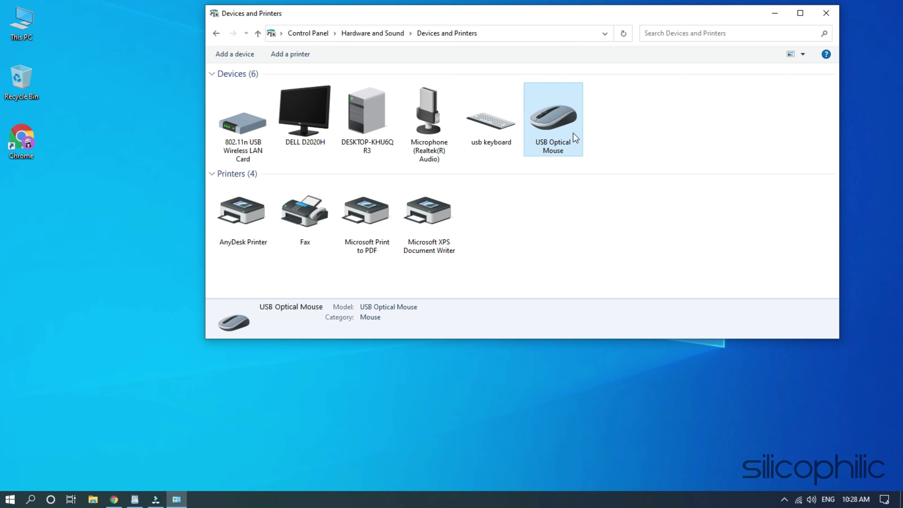
{"action": "right_click", "coordinate": [573, 132]}
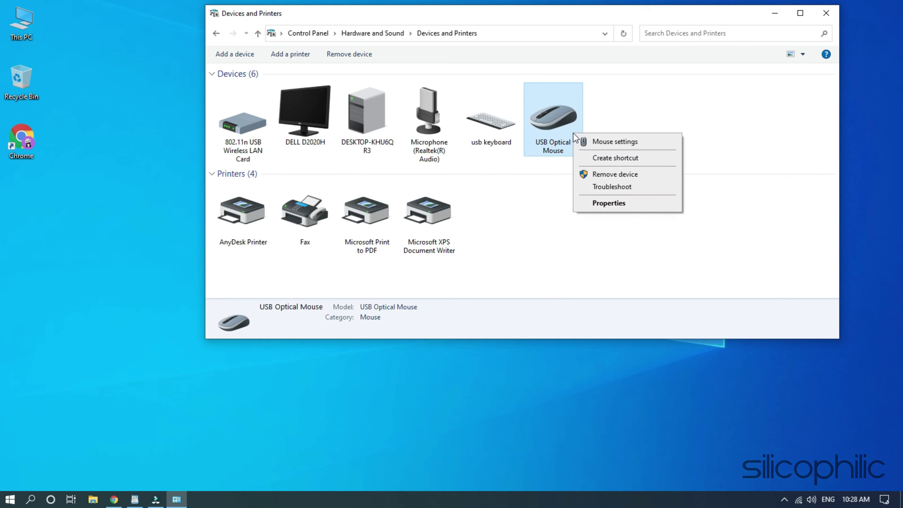
{"action": "left_click", "coordinate": [587, 187]}
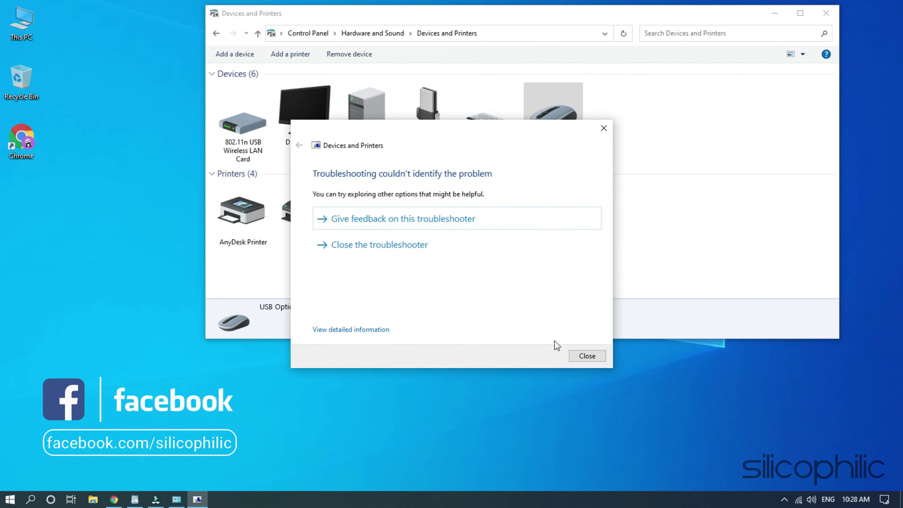
{"action": "left_click", "coordinate": [586, 356]}
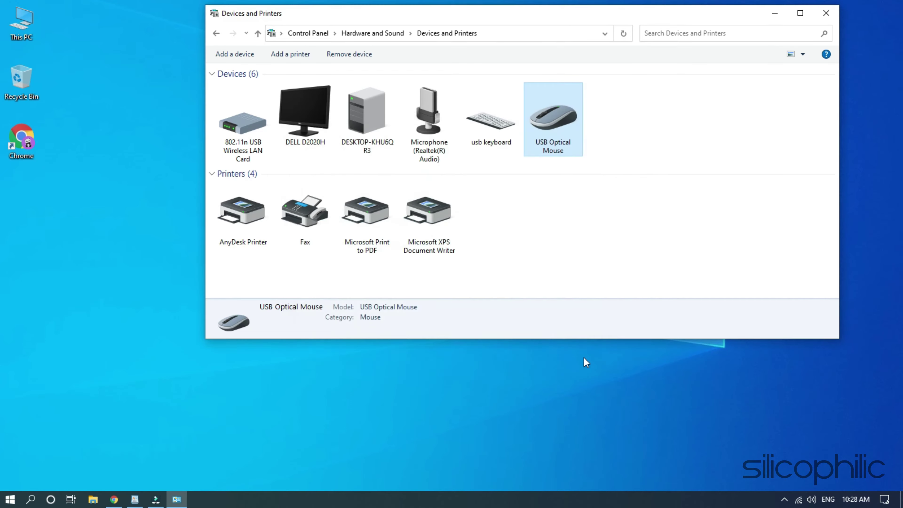
{"action": "left_click", "coordinate": [824, 13]}
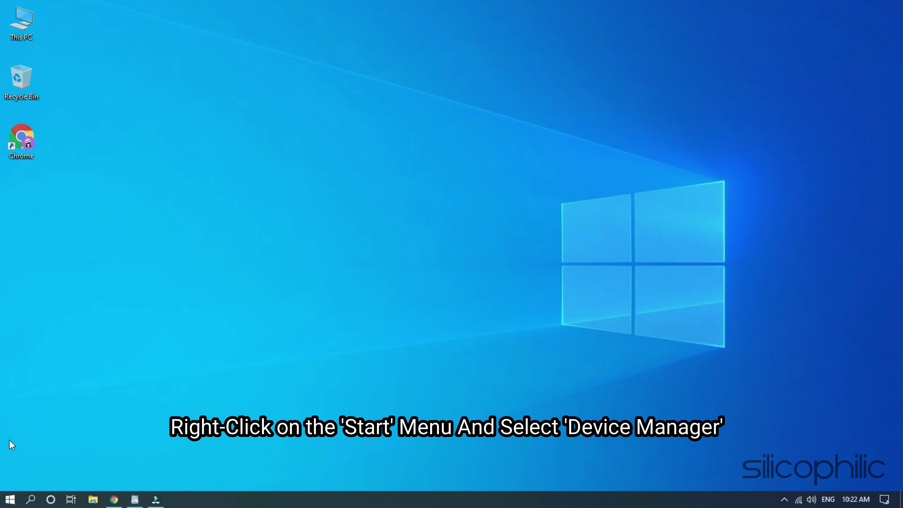
Open Device Manager and expand the Mice and other pointing devices category.
{"action": "right_click", "coordinate": [10, 503]}
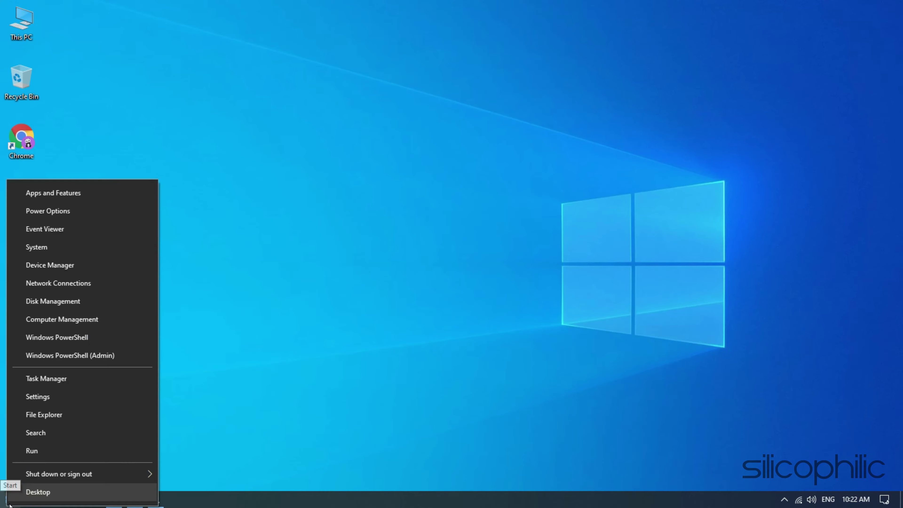
{"action": "left_click", "coordinate": [84, 263]}
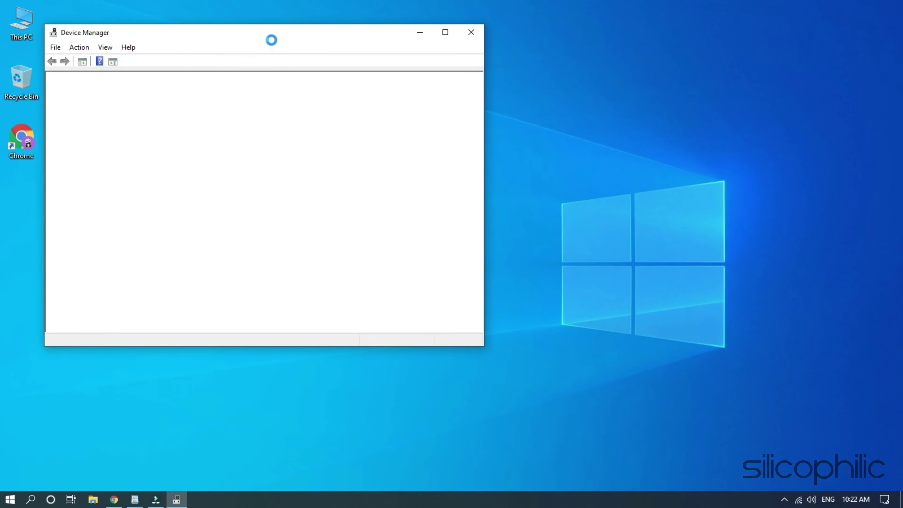
{"action": "left_click_drag", "start_coordinate": [271, 39], "coordinate": [483, 26]}
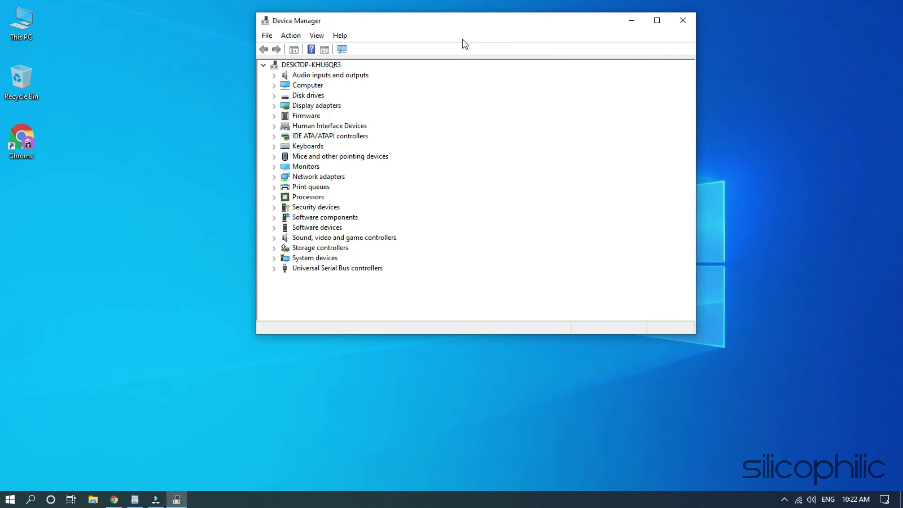
{"action": "left_click", "coordinate": [274, 157]}
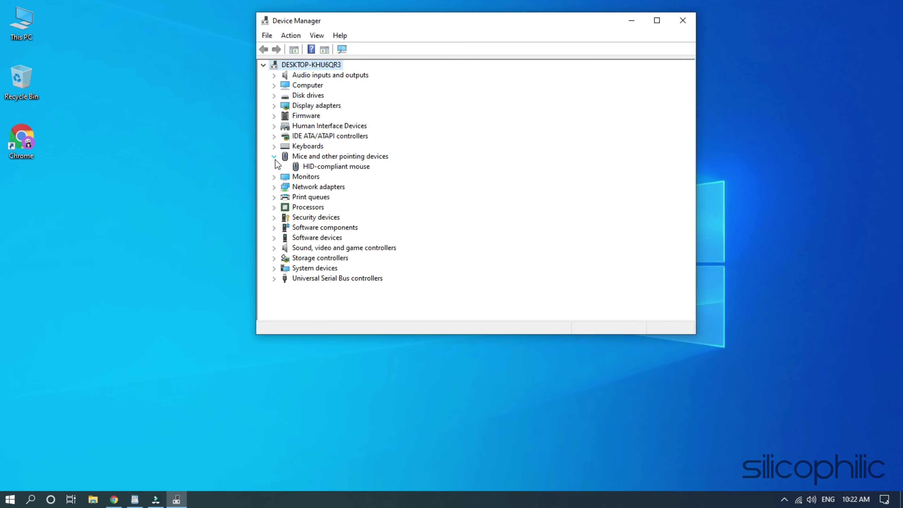
Examine the driver properties of the HID-compliant mouse, including the update and rollback options, and close Device Manager.
{"action": "left_click", "coordinate": [348, 168]}
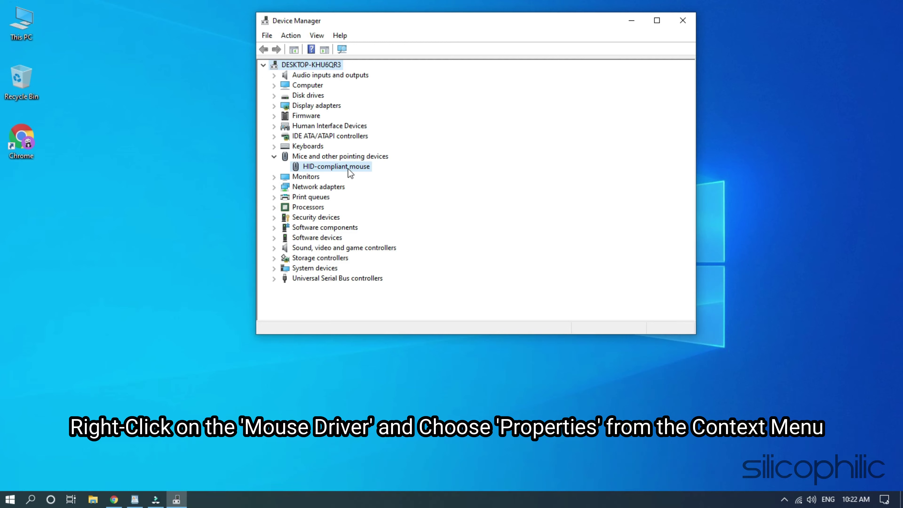
{"action": "right_click", "coordinate": [347, 169]}
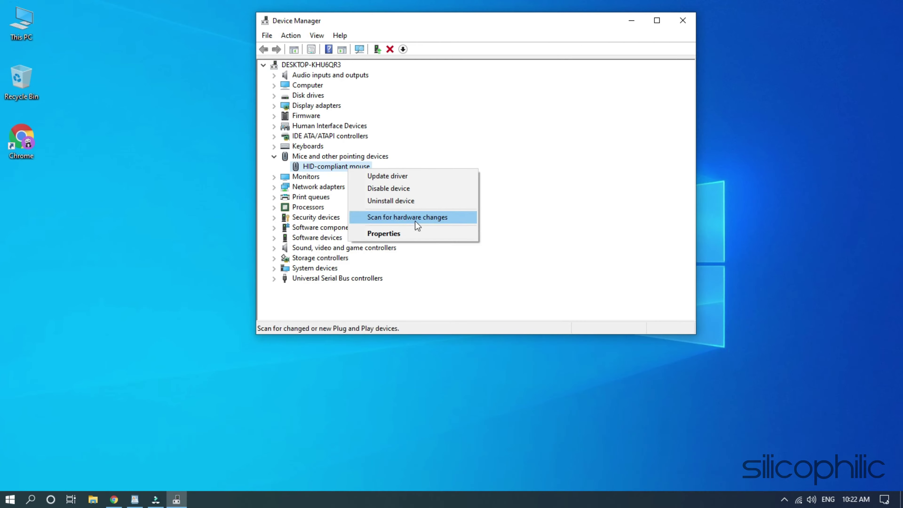
{"action": "left_click", "coordinate": [412, 236]}
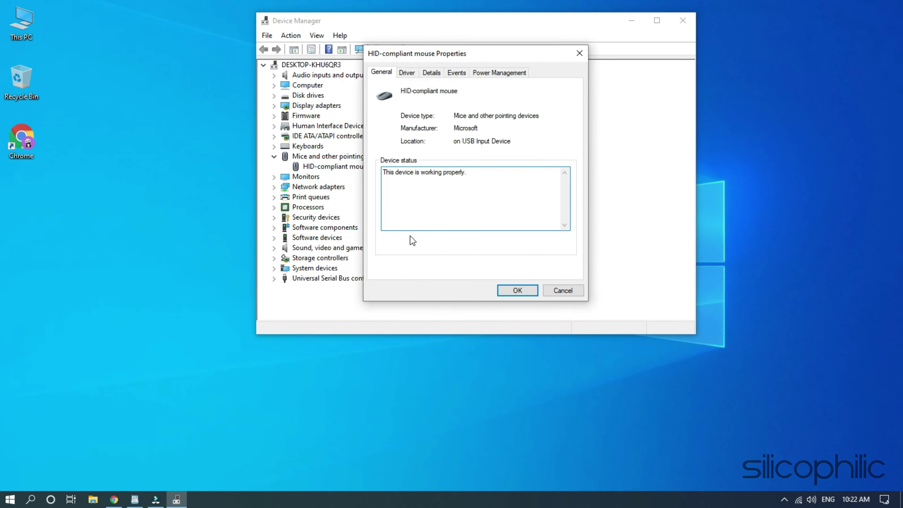
{"action": "left_click", "coordinate": [415, 75]}
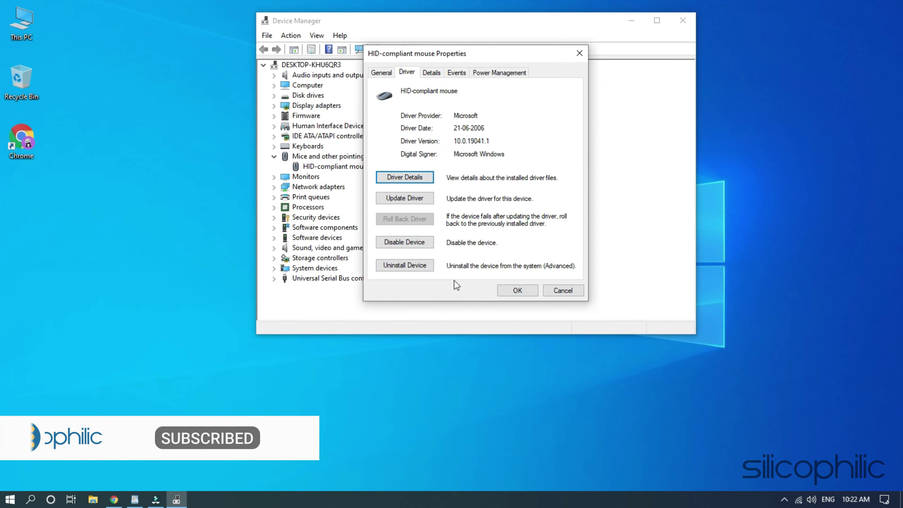
{"action": "left_click", "coordinate": [516, 290]}
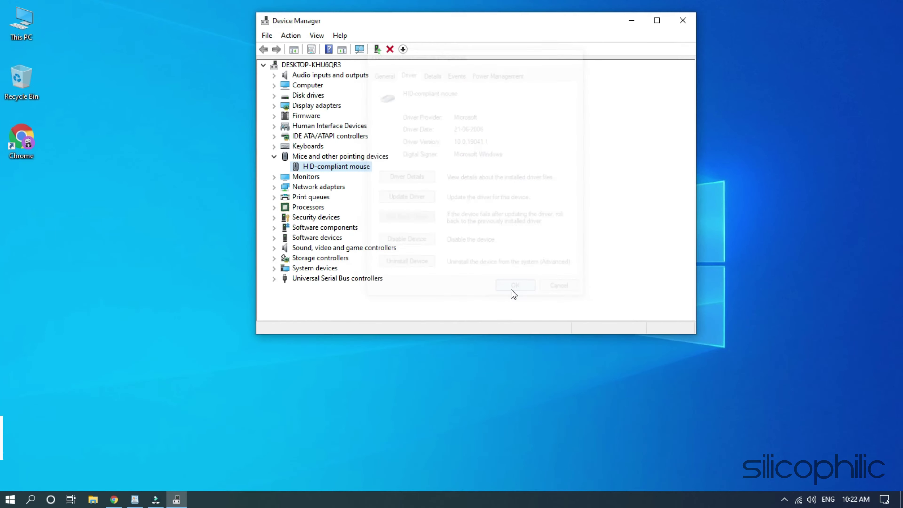
{"action": "left_click", "coordinate": [689, 22]}
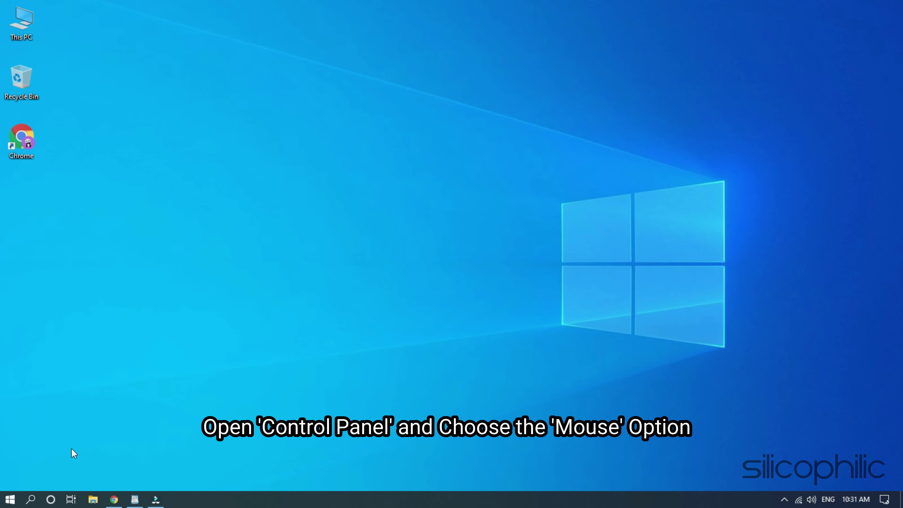
Search Windows for "control", open Control Panel and bring up the Mouse Properties dialog.
{"action": "left_click", "coordinate": [39, 495]}
{"action": "type", "text": "control"}
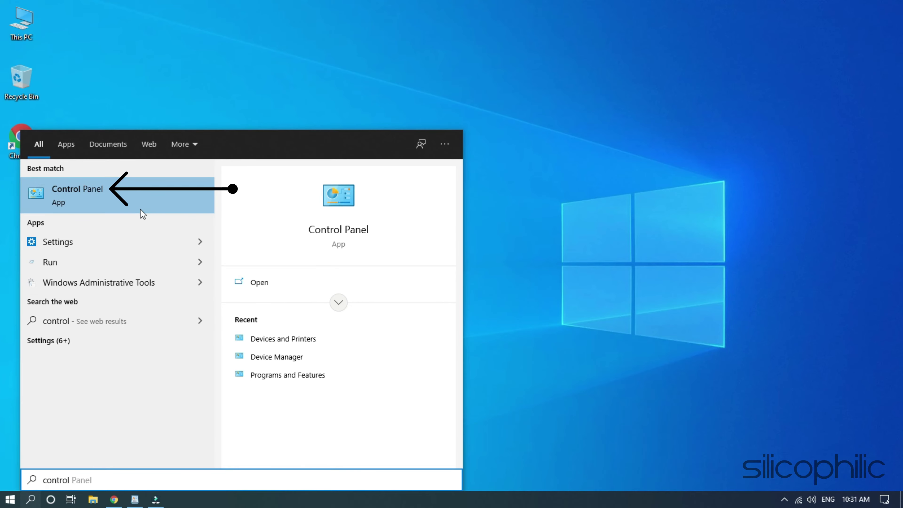
{"action": "left_click", "coordinate": [113, 196]}
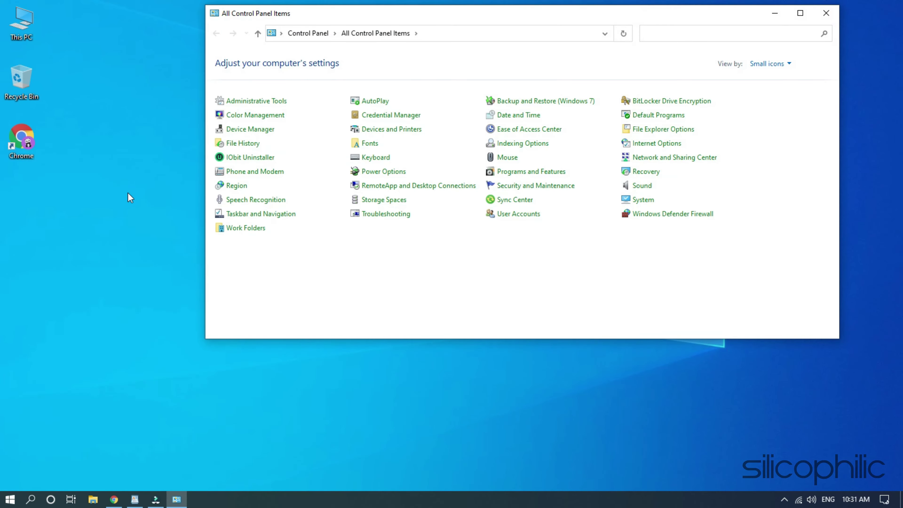
{"action": "left_click", "coordinate": [497, 161]}
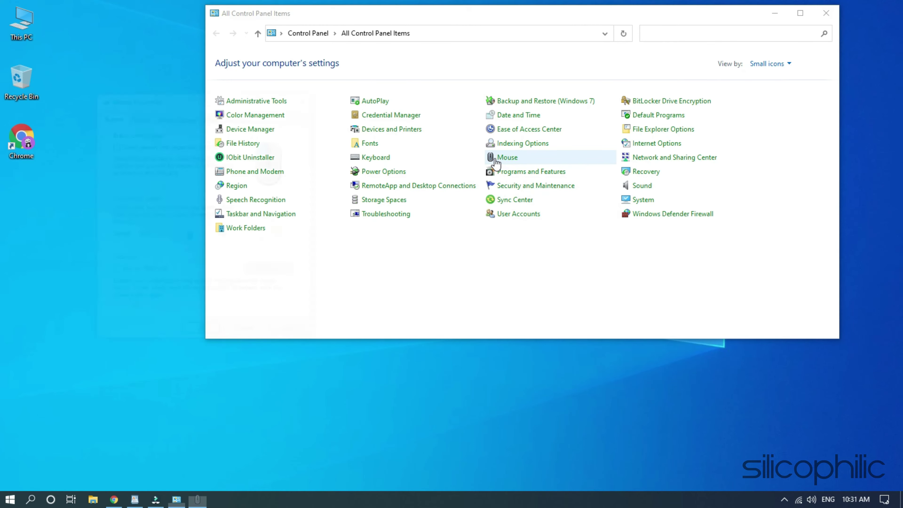
{"action": "left_click_drag", "start_coordinate": [207, 100], "coordinate": [502, 20]}
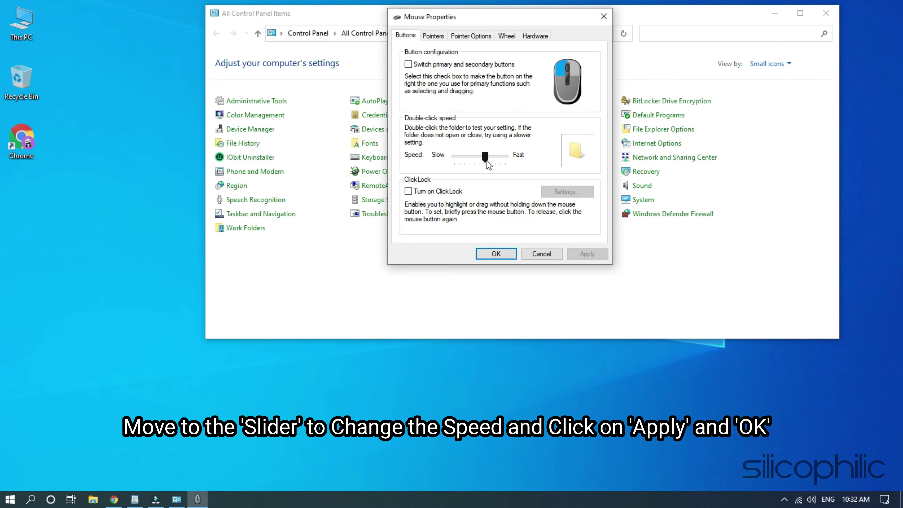
Set the mouse double-click speed to the middle of its range, apply the change and close Control Panel.
{"action": "left_click_drag", "start_coordinate": [486, 160], "coordinate": [496, 160]}
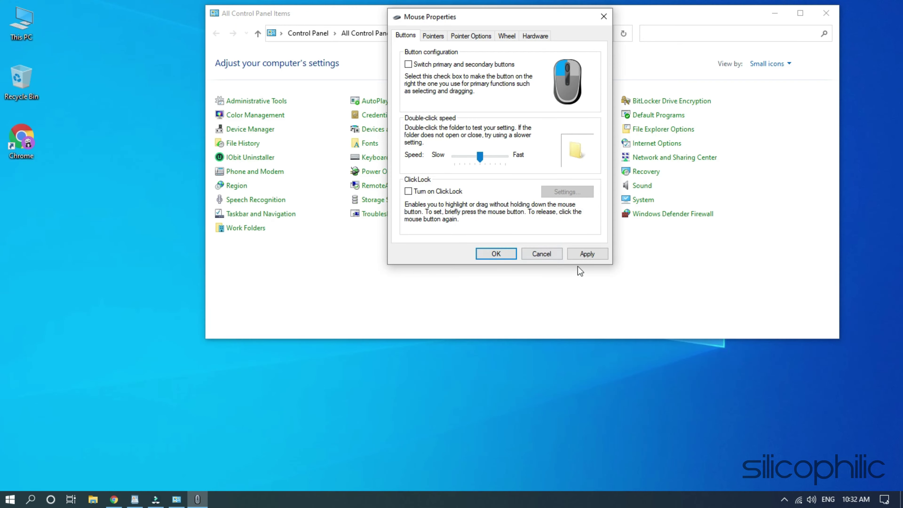
{"action": "left_click", "coordinate": [583, 254]}
{"action": "left_click", "coordinate": [496, 254]}
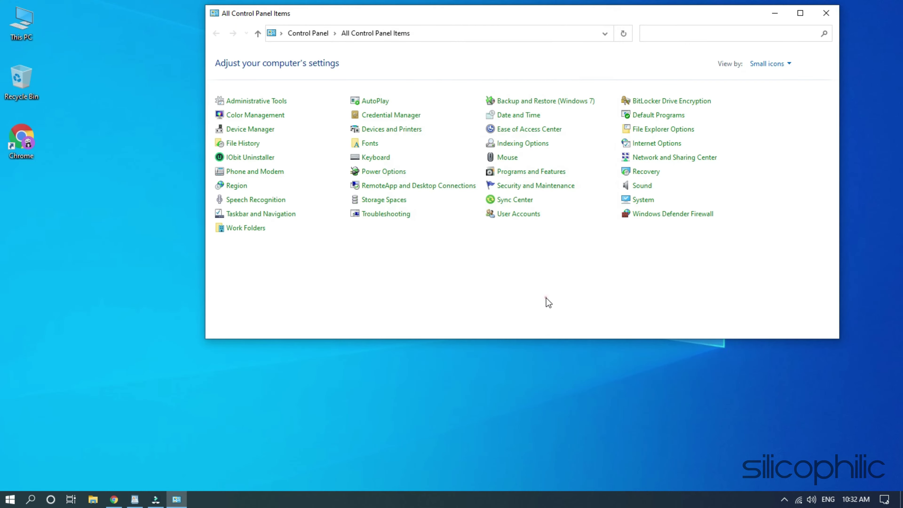
{"action": "left_click", "coordinate": [816, 16]}
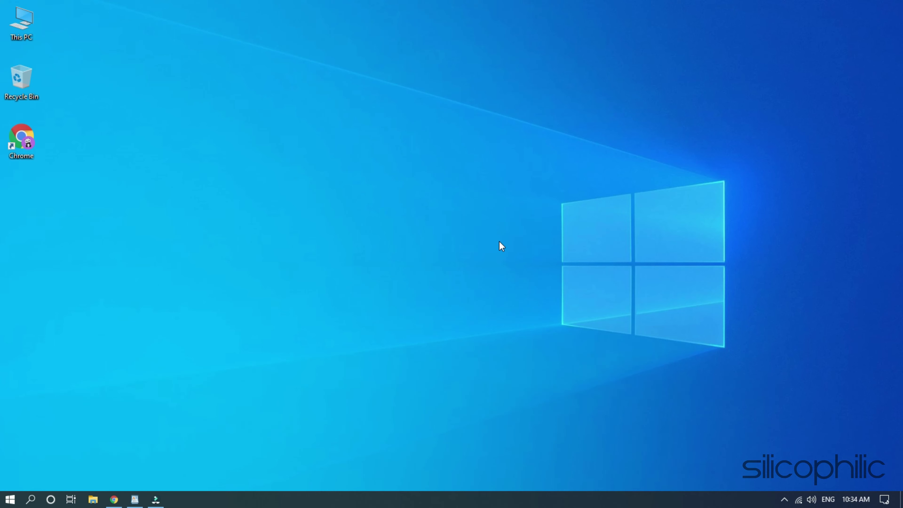
Reopen Control Panel through a Windows search for "control" and display the Mouse Properties dialog again.
{"action": "left_click", "coordinate": [27, 504]}
{"action": "type", "text": "co"}
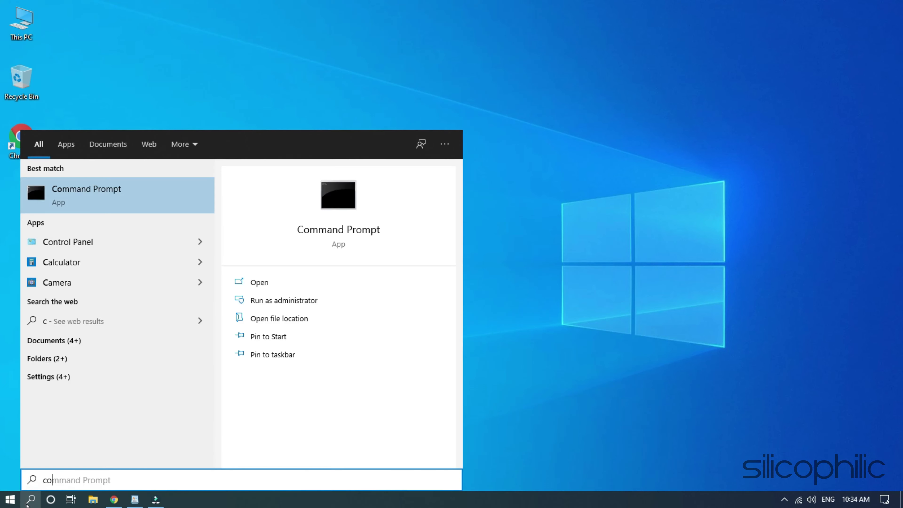
{"action": "type", "text": "ntrol"}
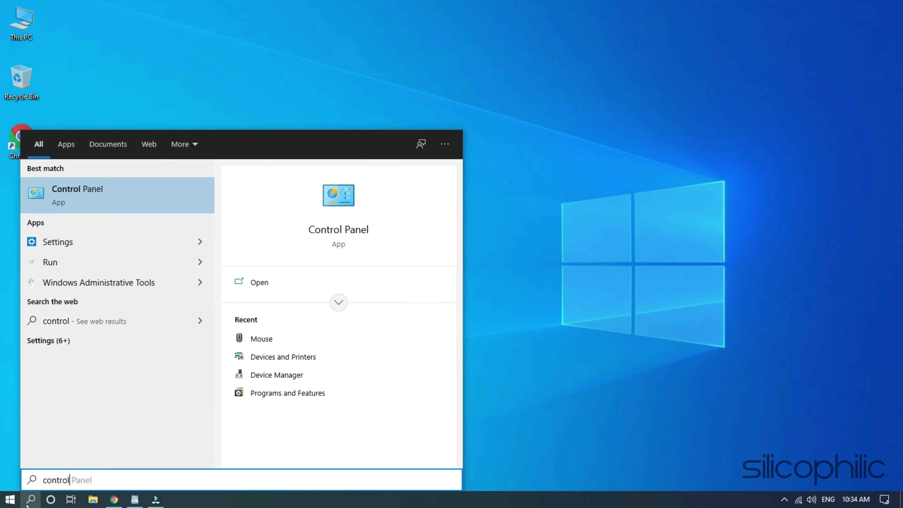
{"action": "left_click", "coordinate": [113, 193]}
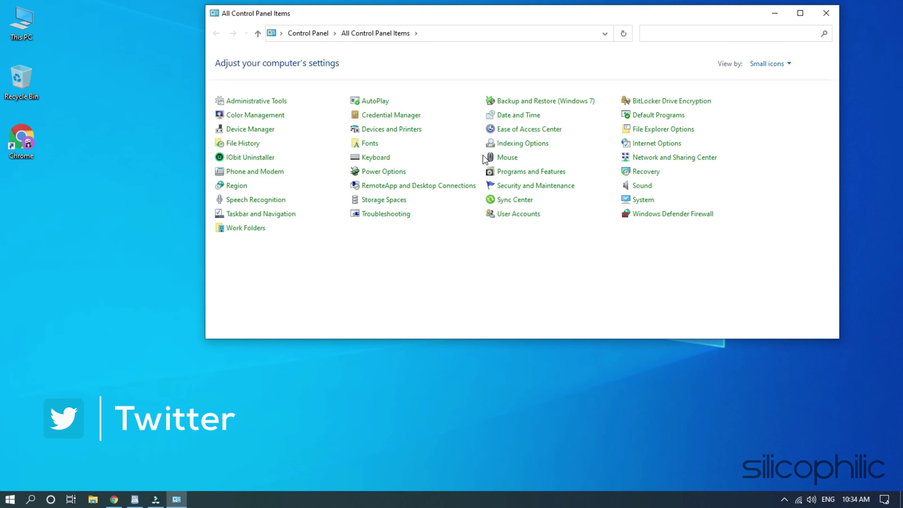
{"action": "left_click", "coordinate": [493, 163]}
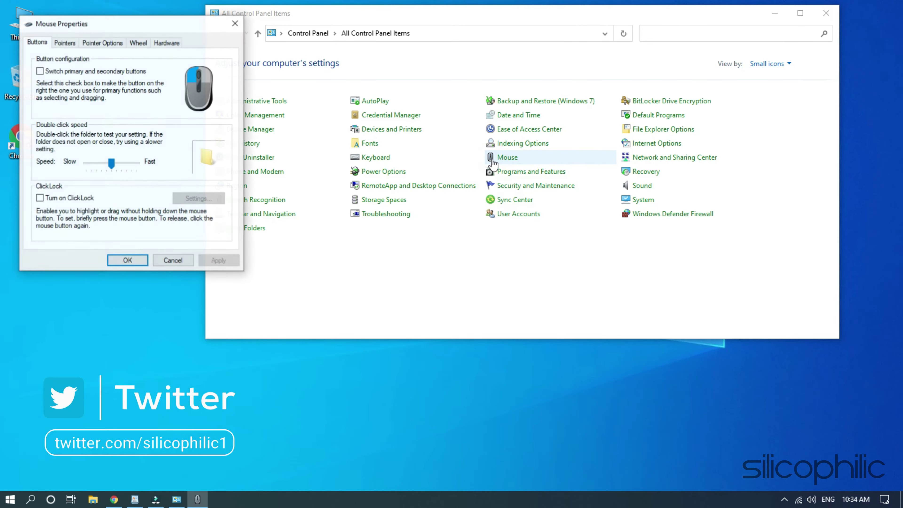
{"action": "left_click_drag", "start_coordinate": [131, 26], "coordinate": [455, 19]}
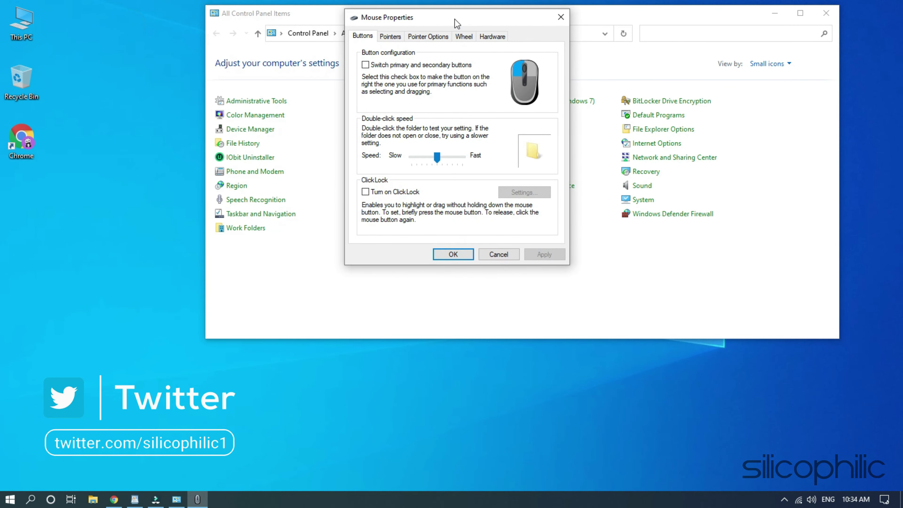
Turn off Enhance pointer precision in the mouse's pointer options, apply the change and close Control Panel.
{"action": "left_click", "coordinate": [427, 39]}
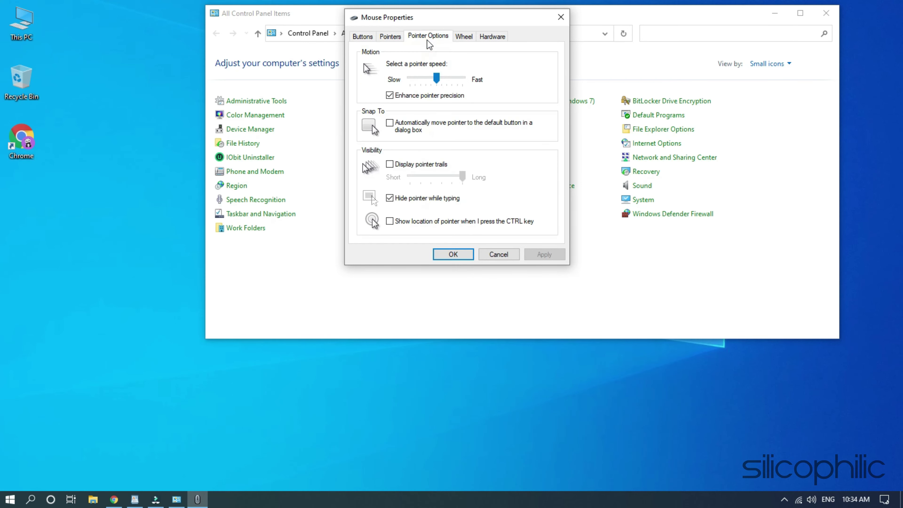
{"action": "left_click", "coordinate": [392, 99]}
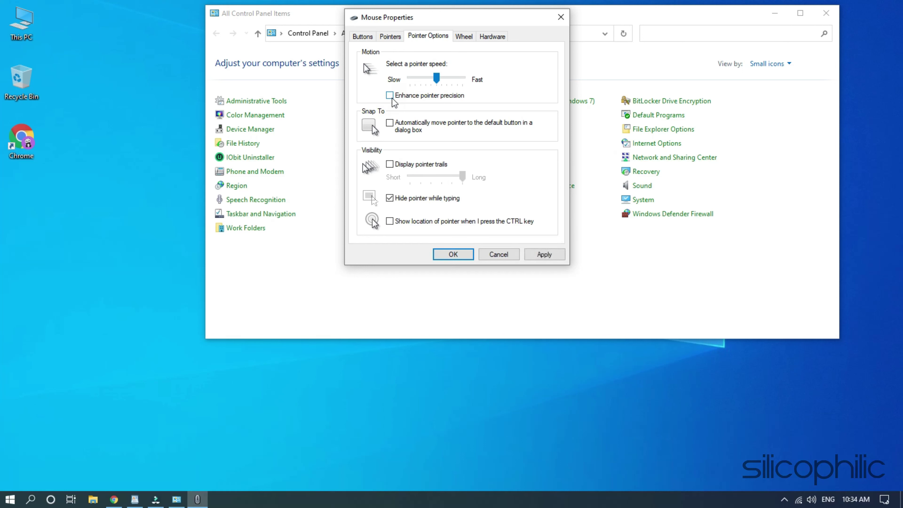
{"action": "left_click", "coordinate": [545, 261]}
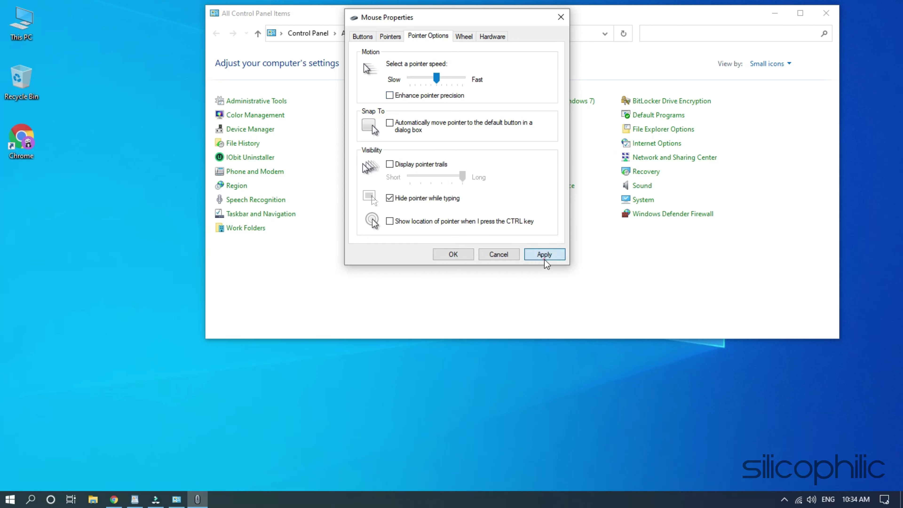
{"action": "left_click", "coordinate": [459, 256]}
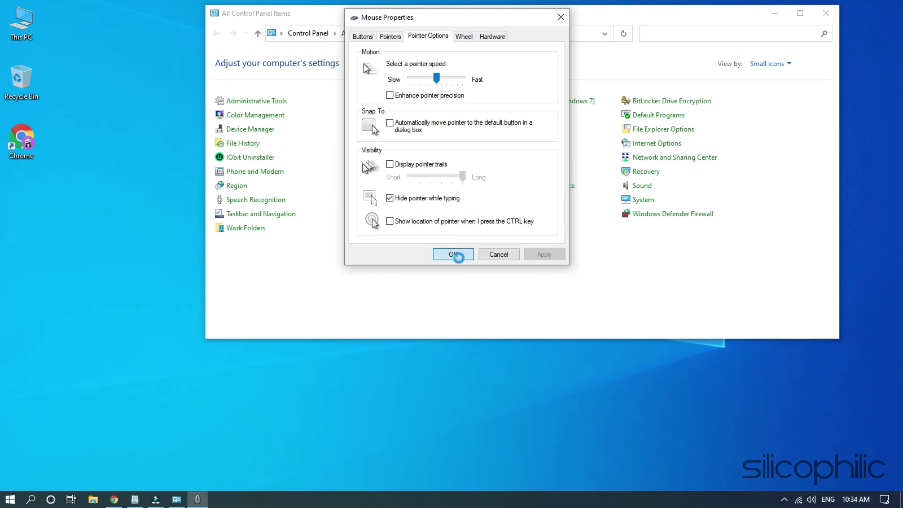
{"action": "left_click", "coordinate": [826, 14]}
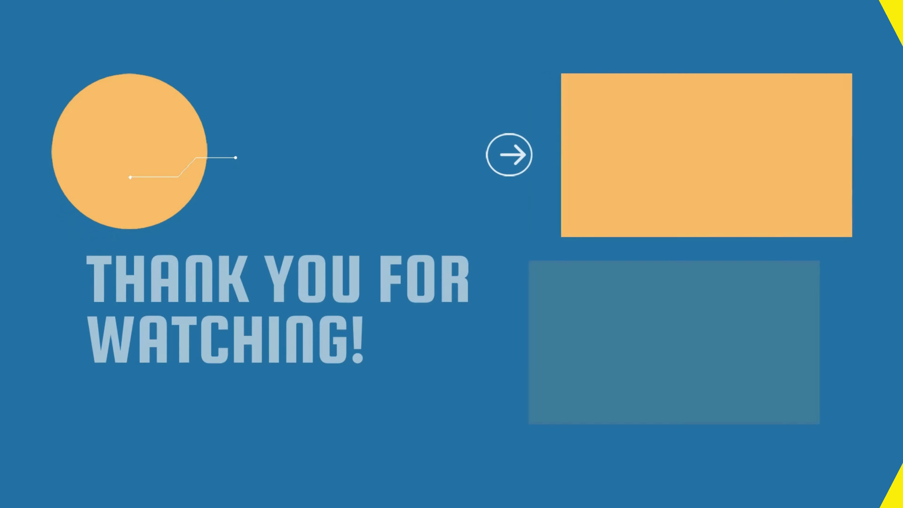